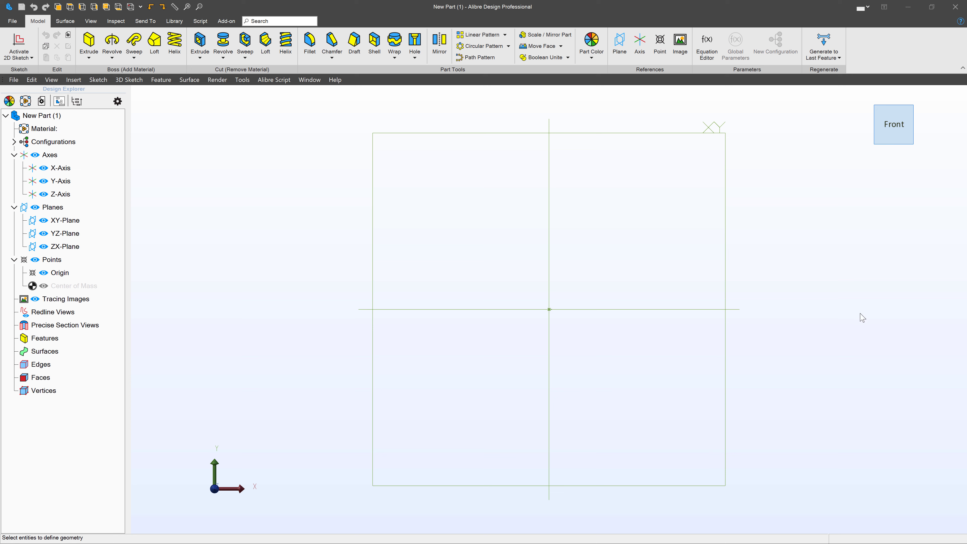
Switch to an isometric view and orbit slightly to see the three default planes from above.
key("ctrl+shift+i")
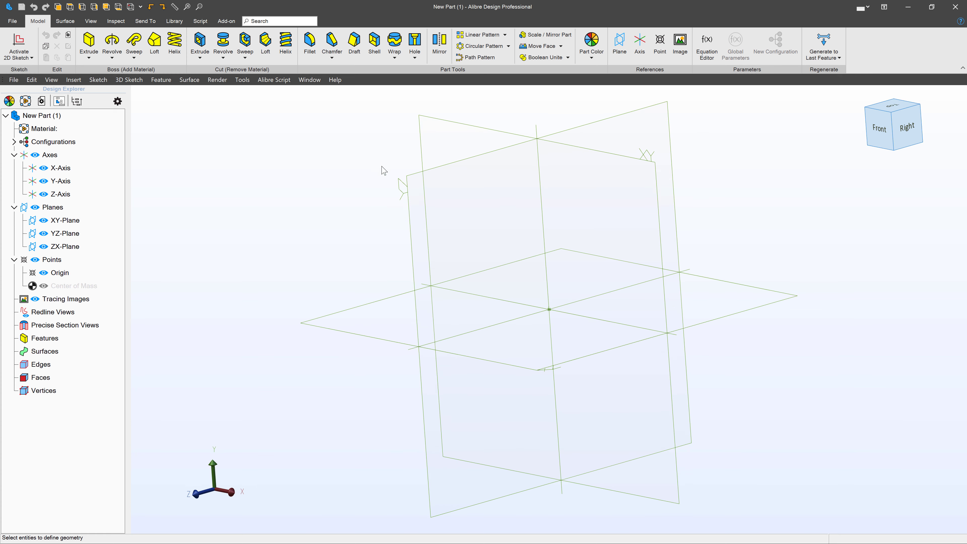
middle_click_drag(521, 363, 520, 363)
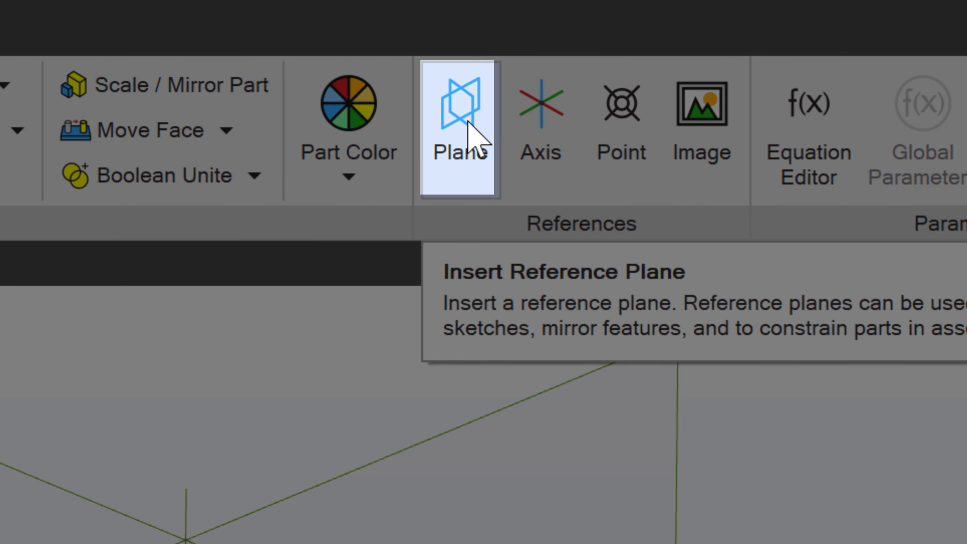
Create Plane<1> as an offset plane 10 inches from the XY-Plane.
left_click(468, 122)
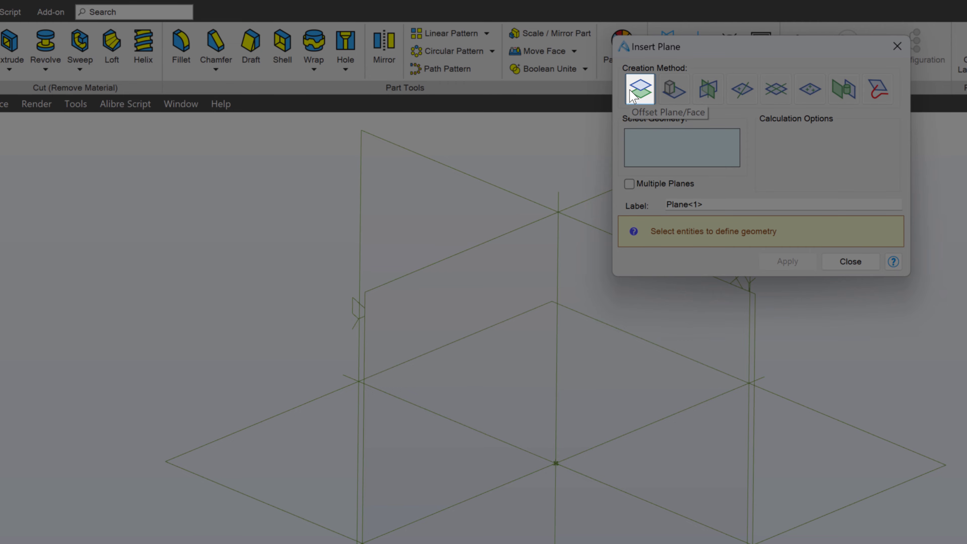
left_click(453, 144)
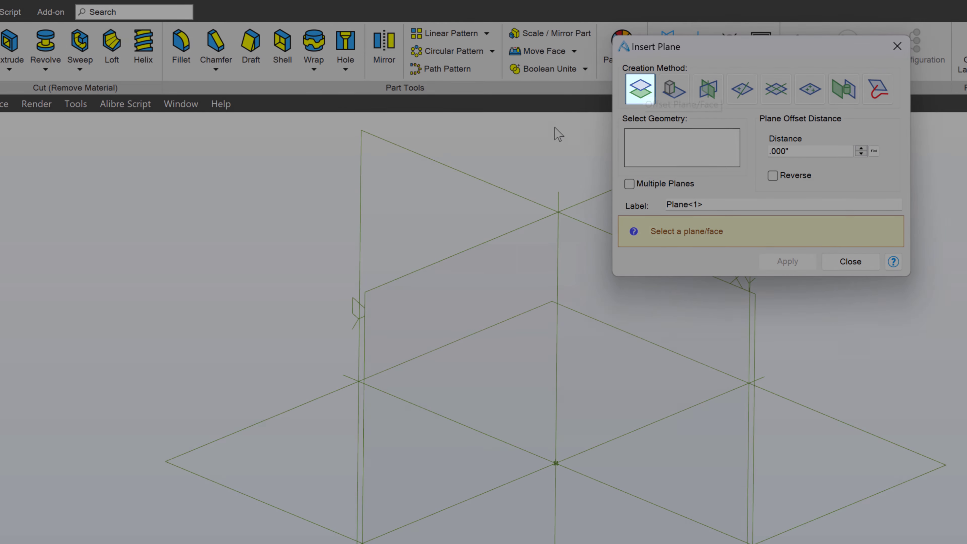
left_click(479, 185)
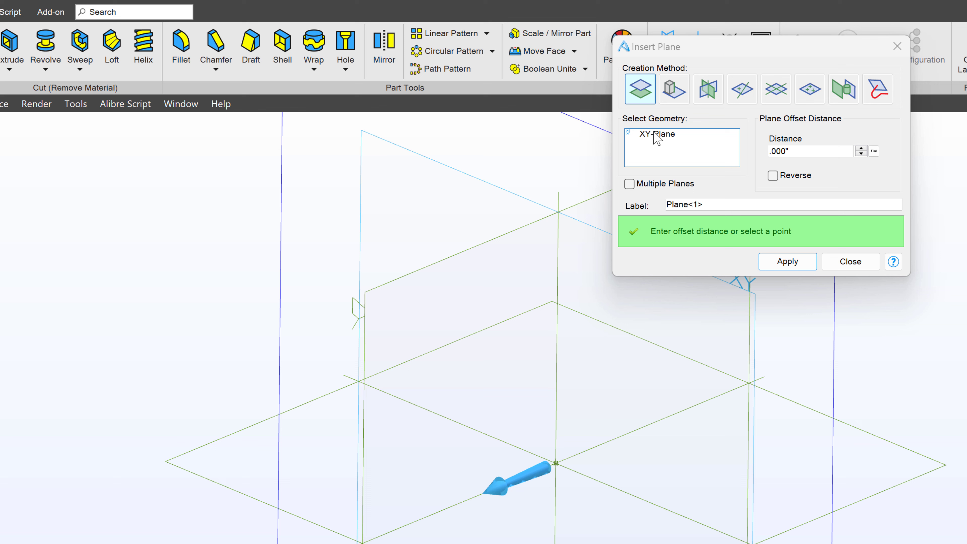
left_click(805, 151)
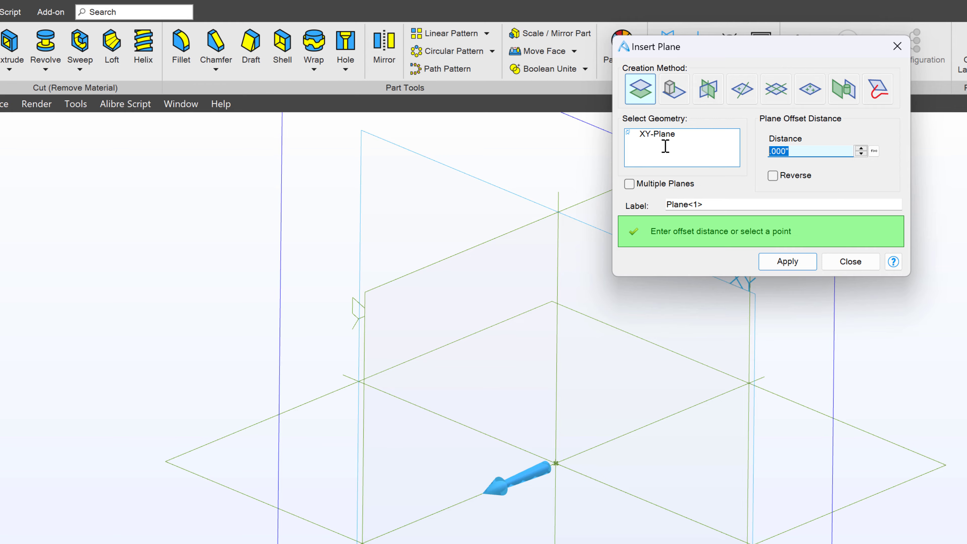
type("10")
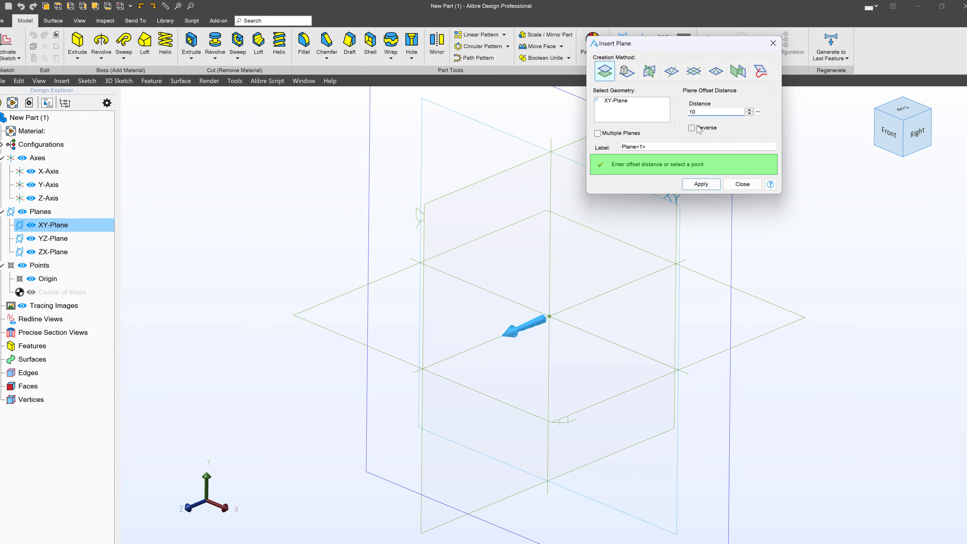
left_click(655, 112)
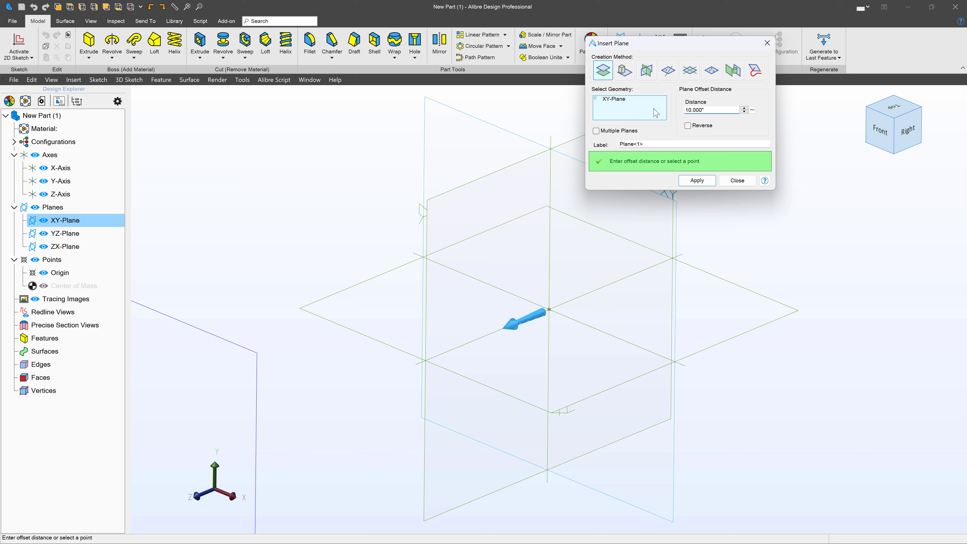
scroll(491, 248, "down", 4)
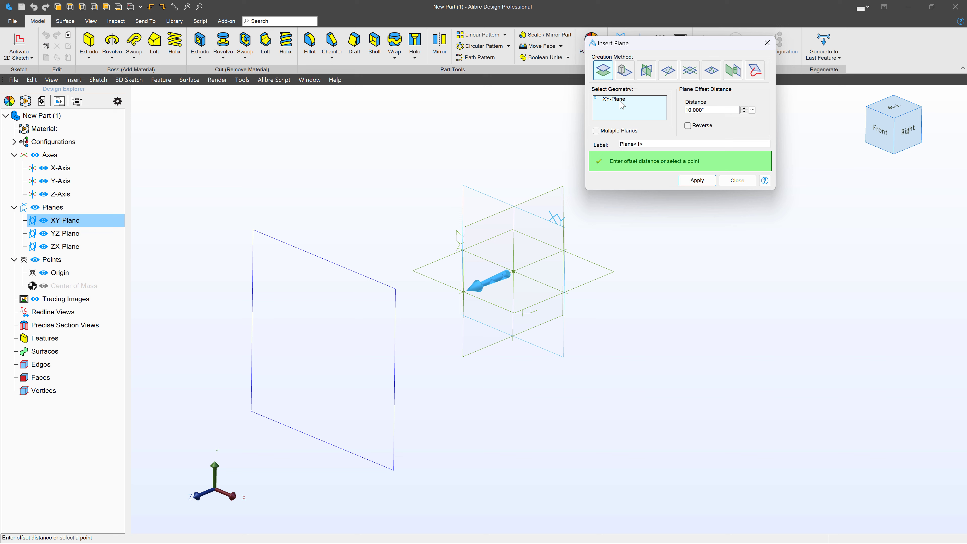
left_click(701, 184)
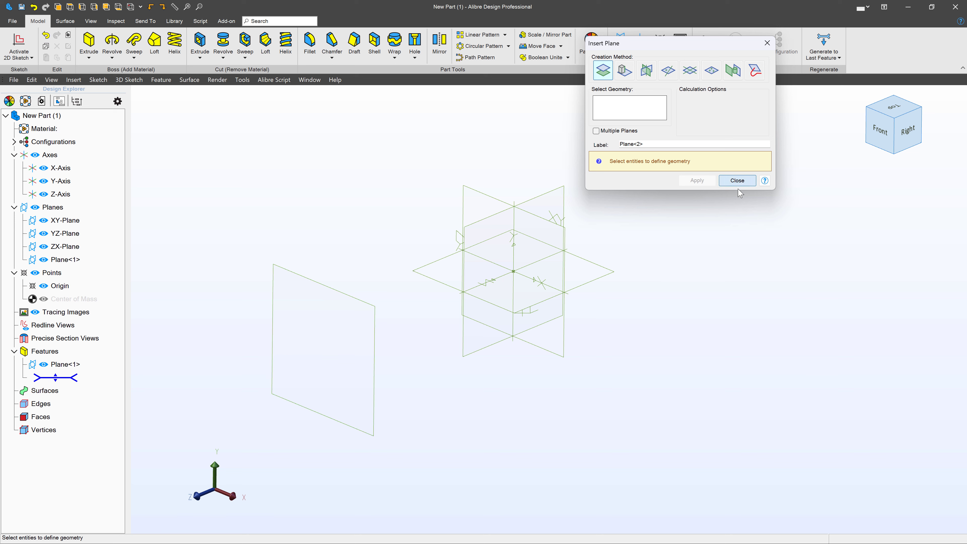
left_click(737, 180)
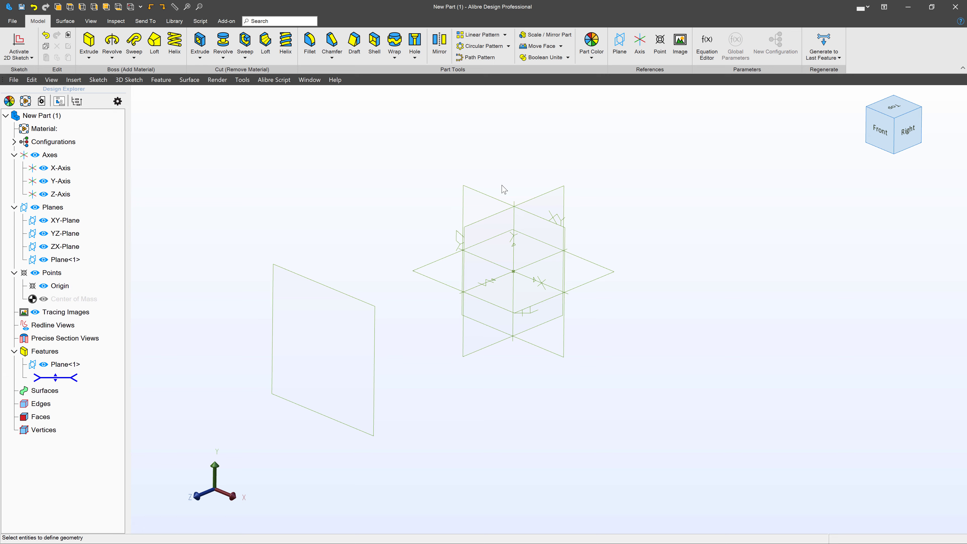
Sketch a center rectangle at the origin on the XY-Plane with its top edge constrained horizontal.
left_click(491, 200)
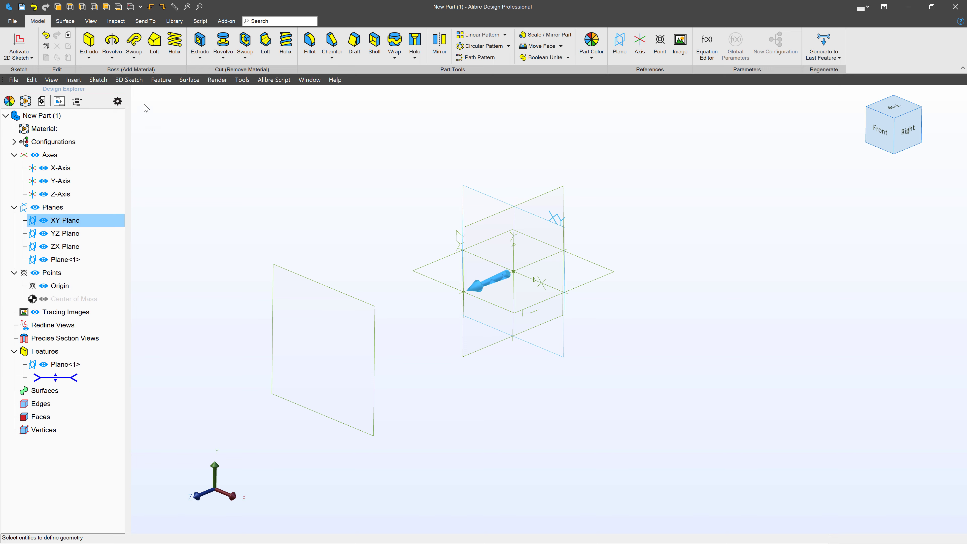
left_click(19, 43)
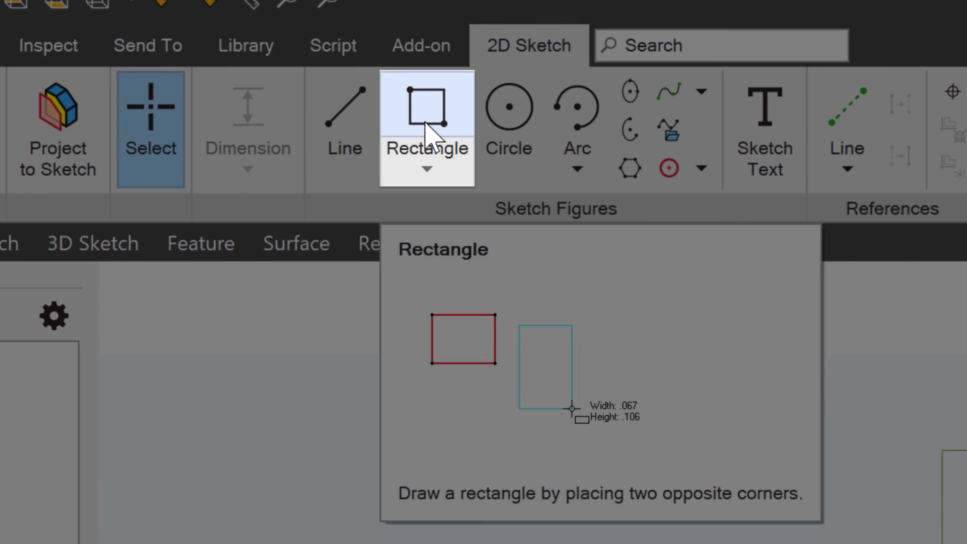
left_click(408, 158)
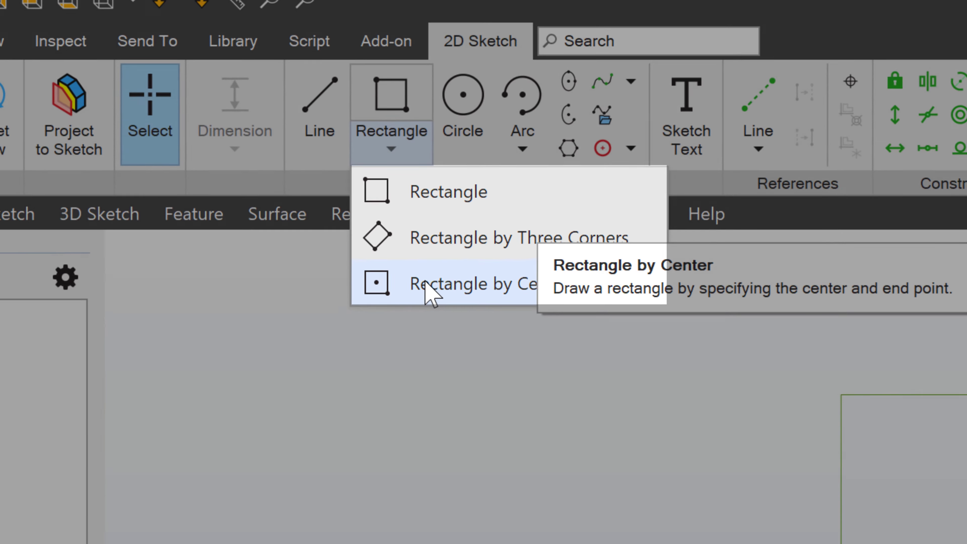
left_click(467, 323)
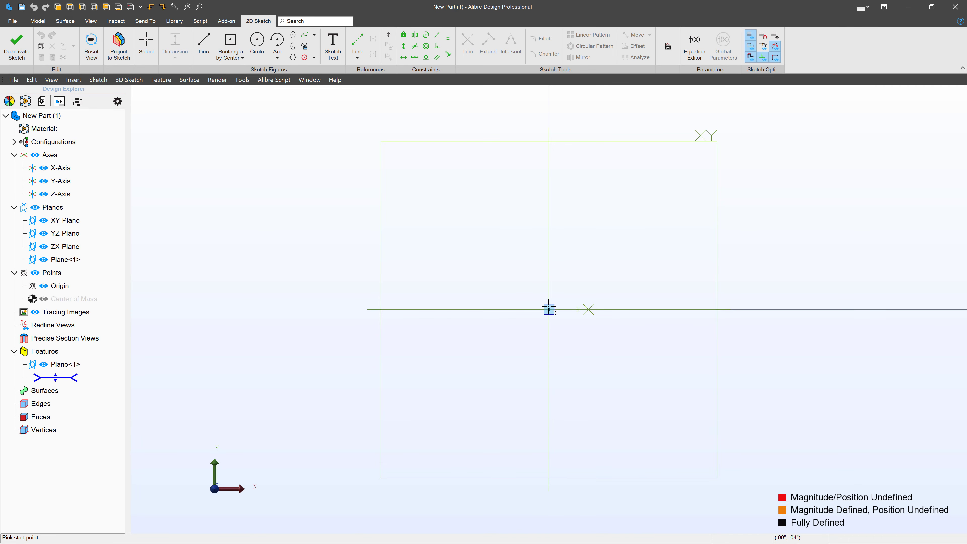
left_click(549, 310)
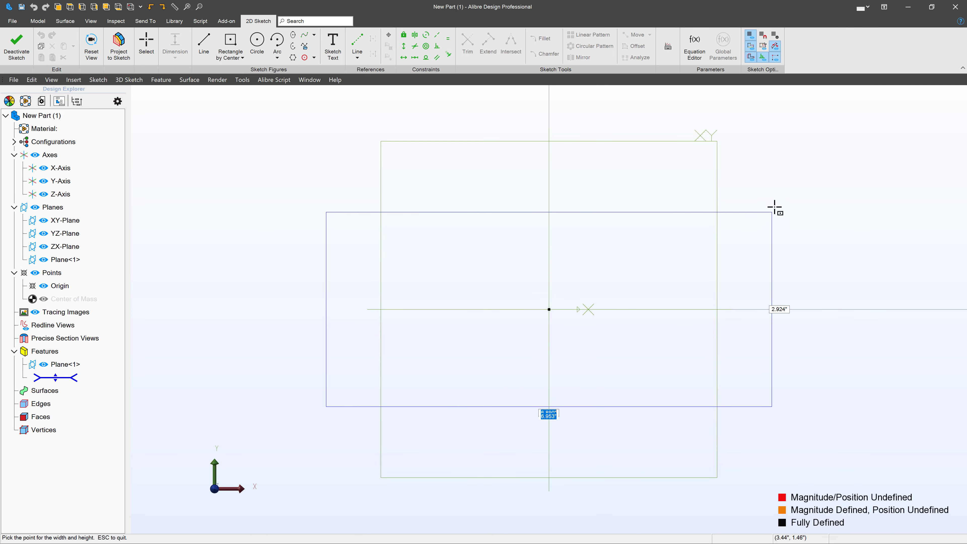
left_click(762, 189)
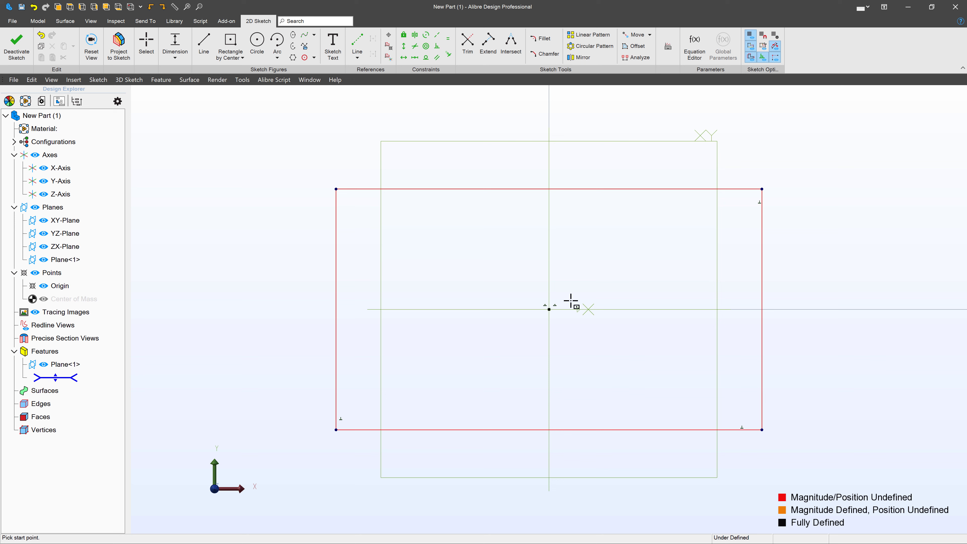
left_click(402, 57)
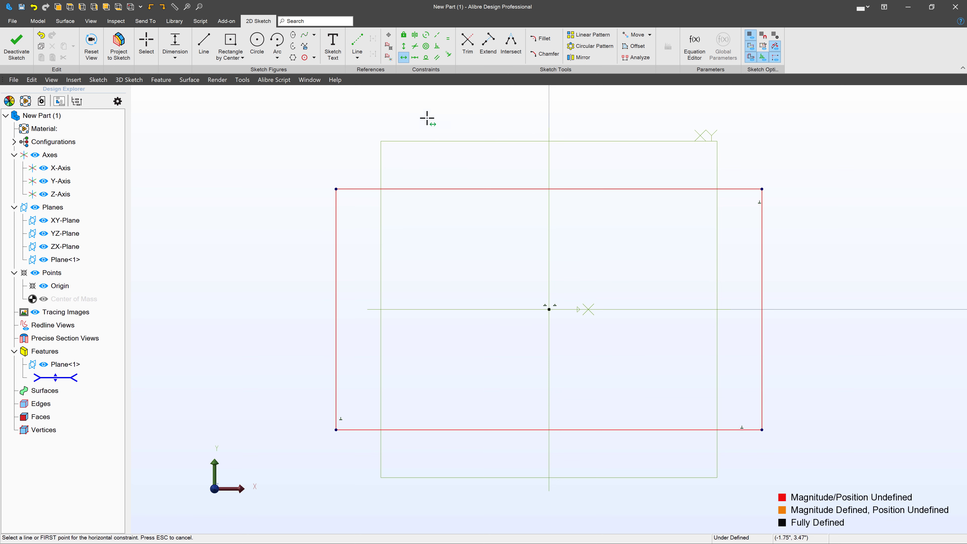
left_click(453, 187)
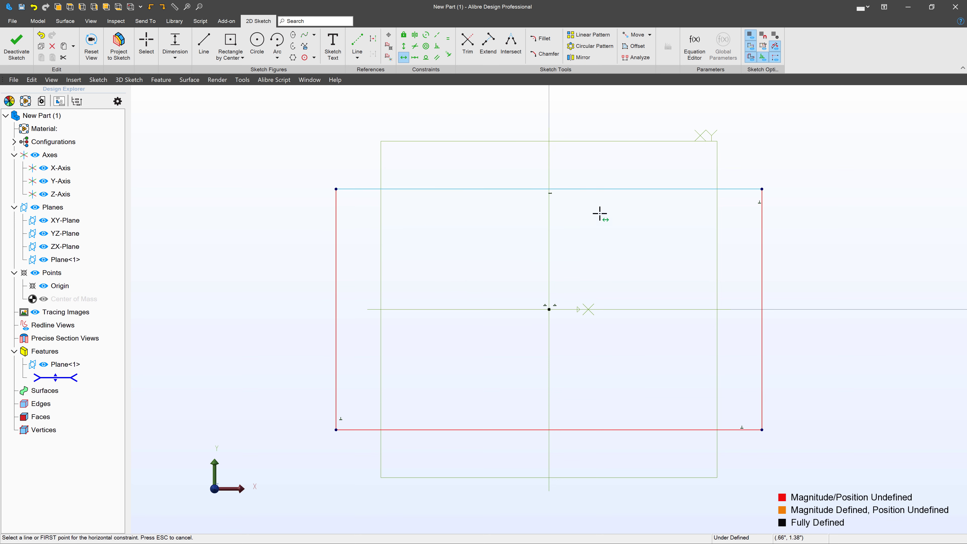
Dimension the rectangle to 6 inches wide and 4 inches tall.
left_click(175, 44)
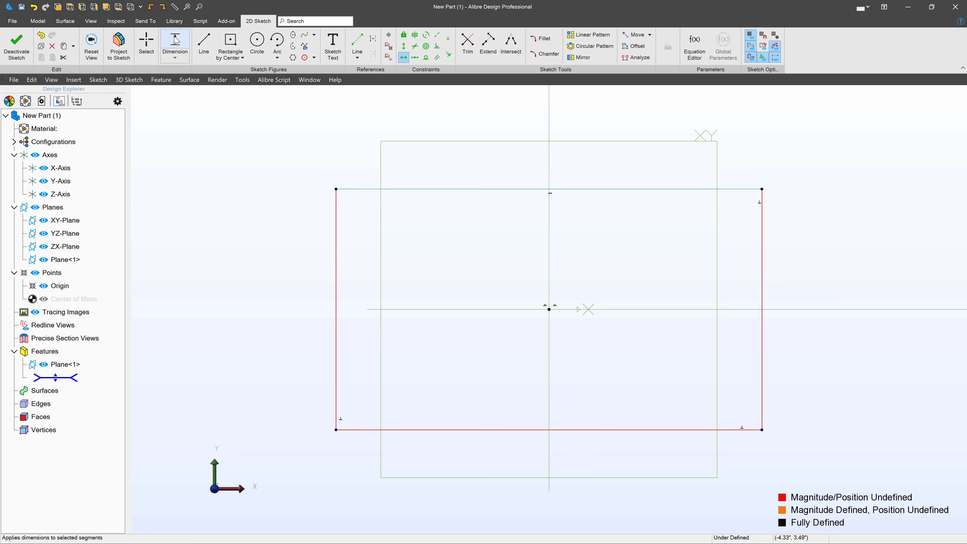
left_click(417, 189)
left_click(459, 154)
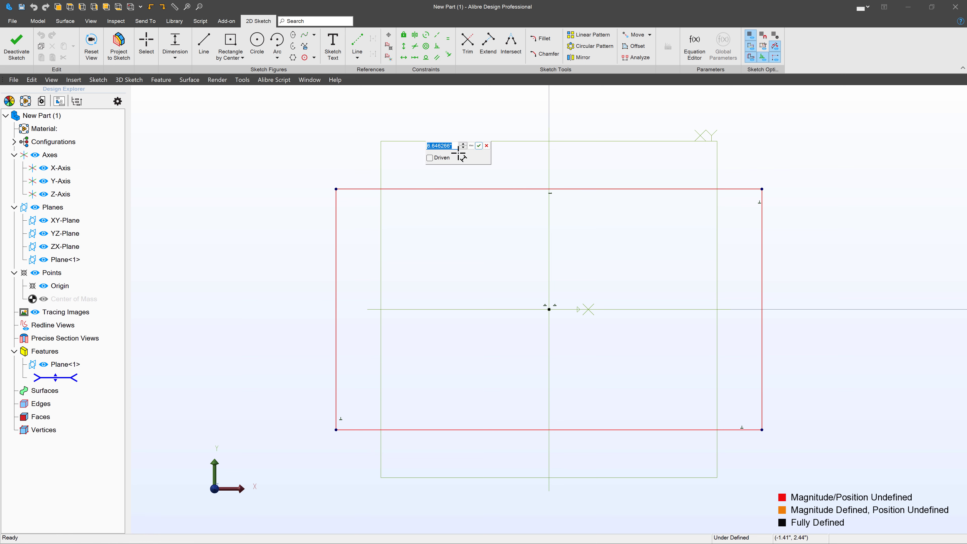
type("6")
key("Return")
left_click(357, 234)
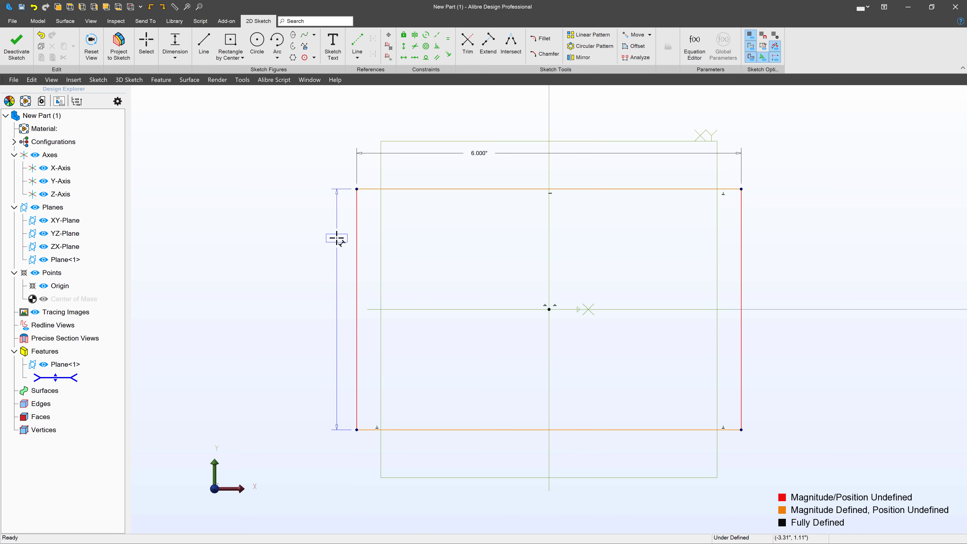
left_click(337, 238)
type("4")
key("Return")
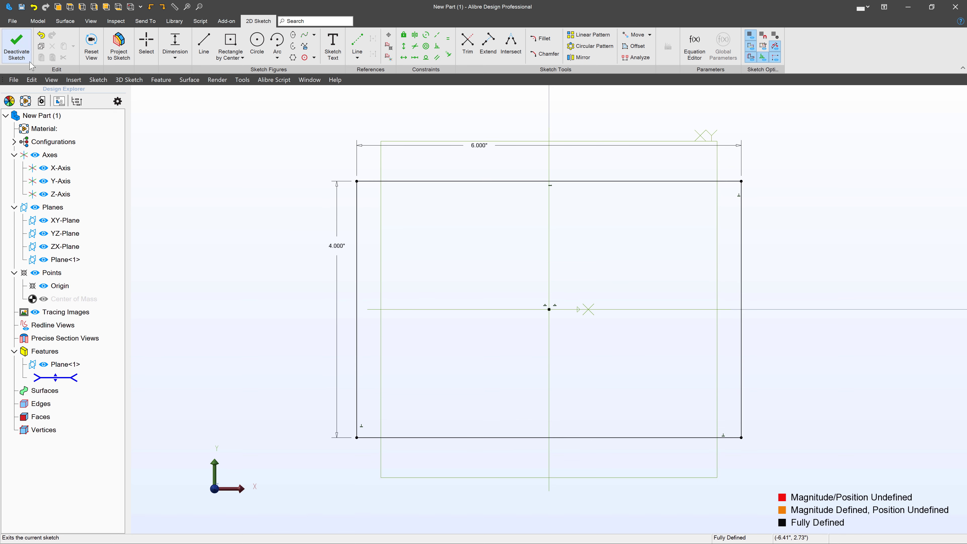
Close the rectangle sketch and draw a circle centred on the origin in a new sketch on Plane<1>.
left_click(31, 63)
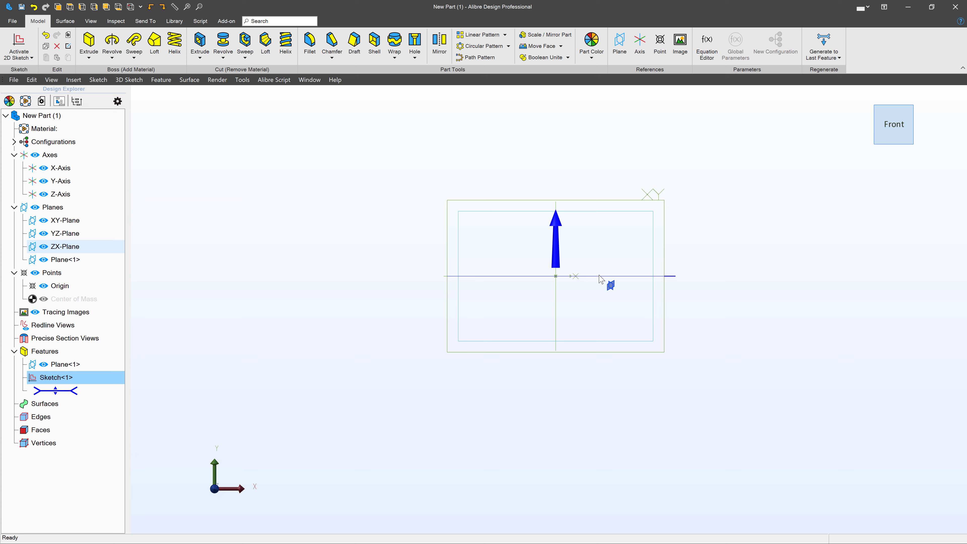
left_click(346, 215)
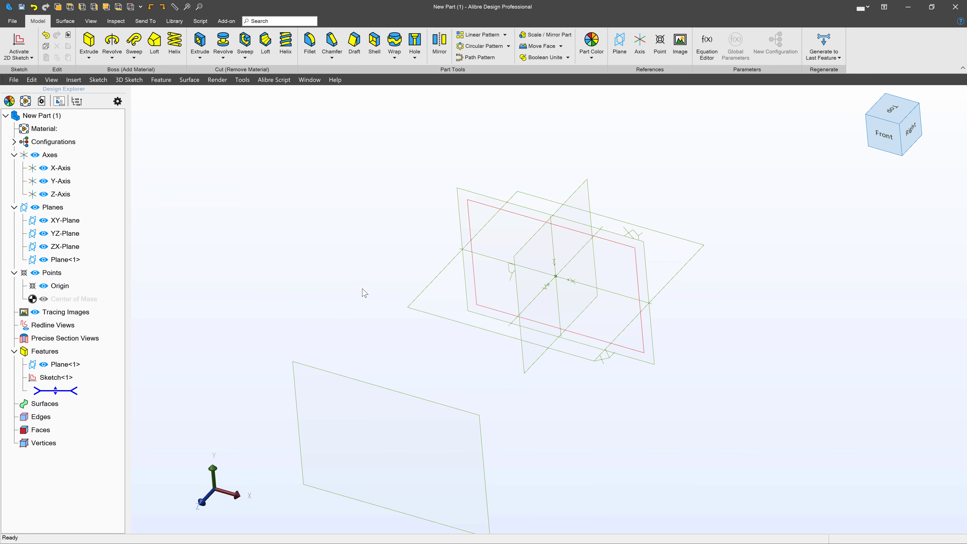
left_click(383, 390)
left_click(17, 42)
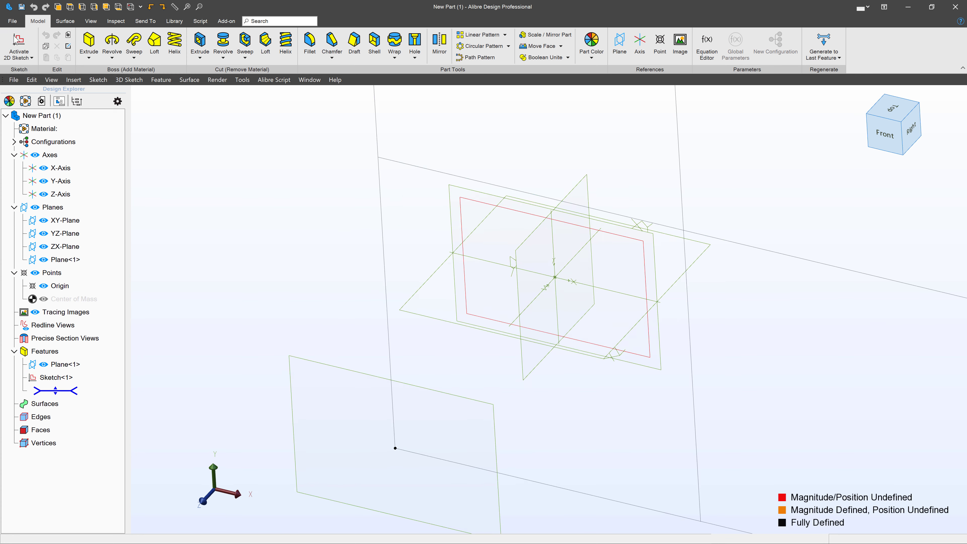
scroll(381, 311, "down", 5)
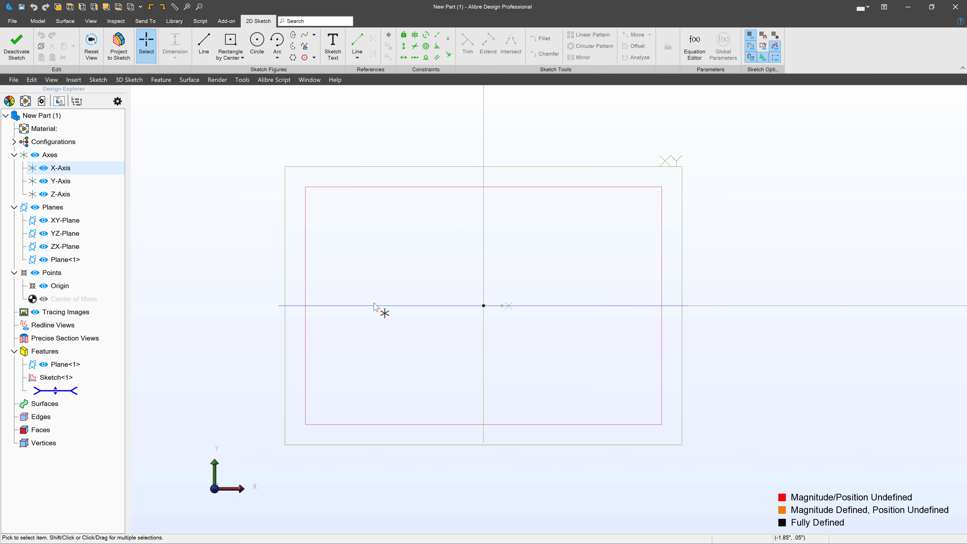
left_click(257, 41)
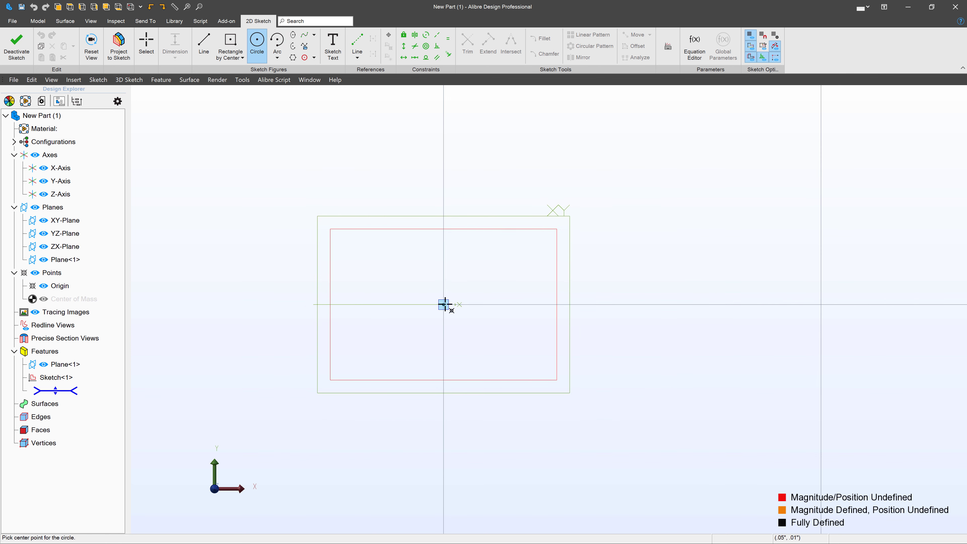
left_click(444, 305)
left_click(528, 249)
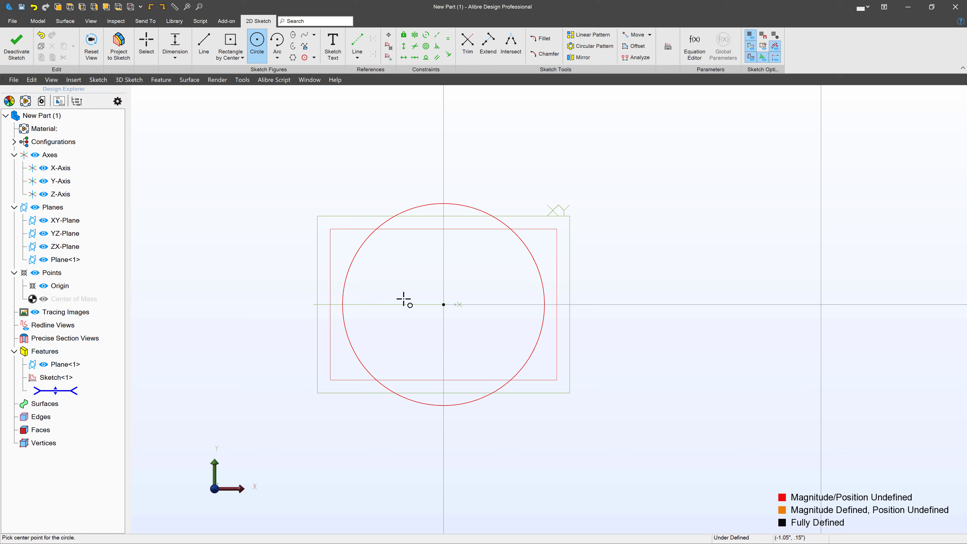
Dimension the circle to a 7-inch diameter and exit the sketch.
mouse_move(404, 322)
middle_mouse_down()
mouse_move(393, 330)
mouse_move(603, 326)
mouse_move(486, 320)
middle_mouse_up()
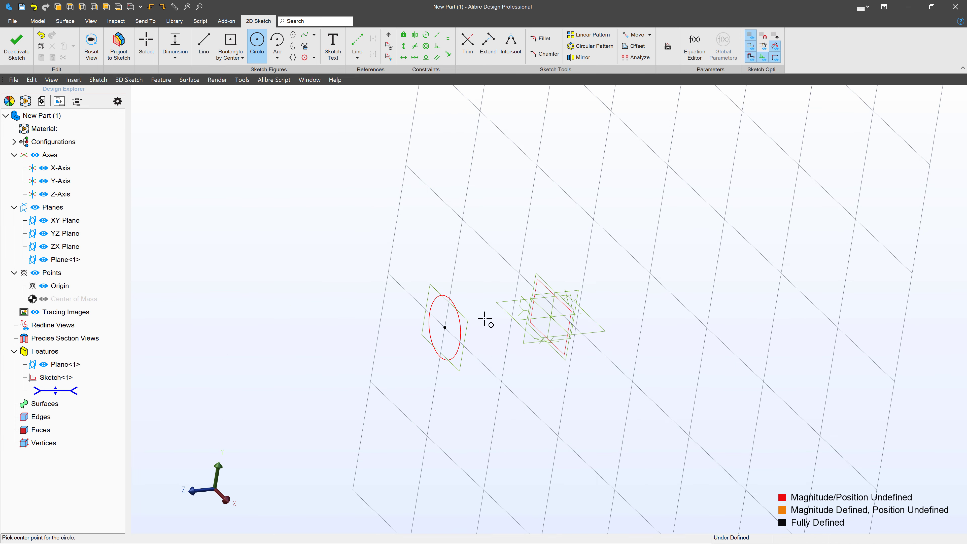
scroll(406, 269, "up", 3)
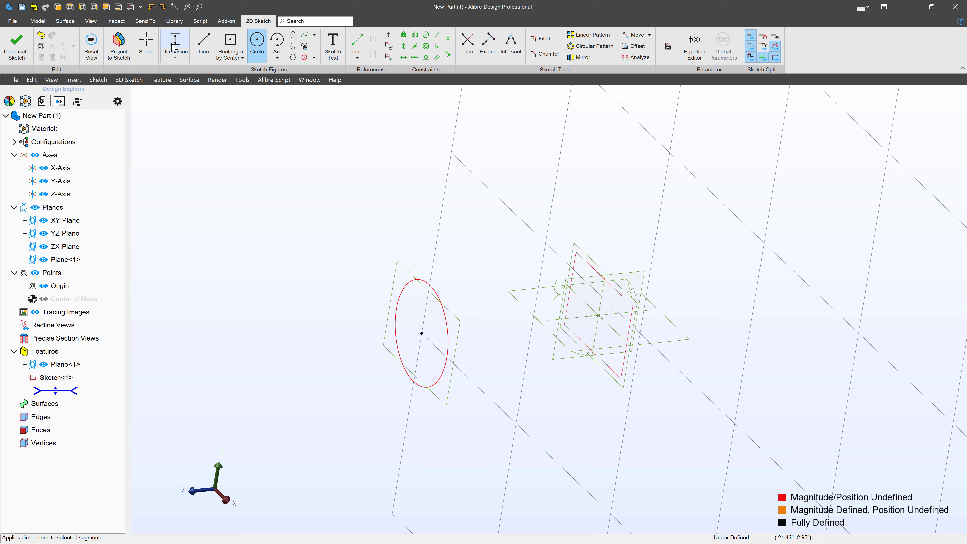
key("Escape")
left_click(418, 280)
left_click(414, 228)
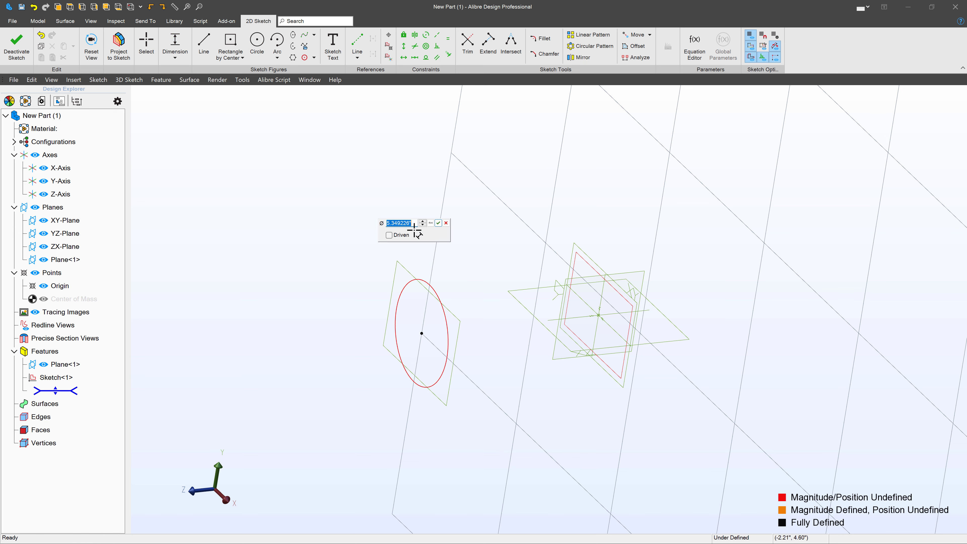
type("7")
key("Return")
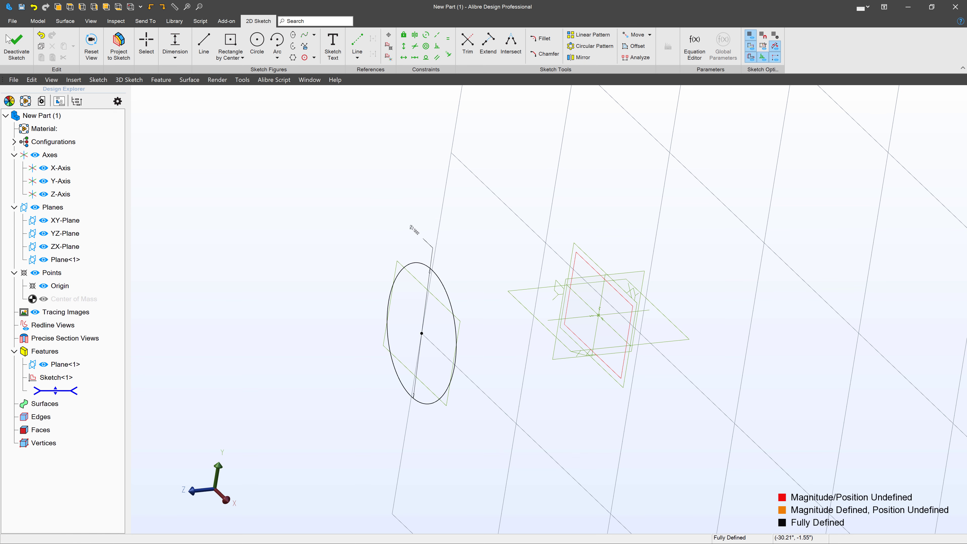
left_click(13, 41)
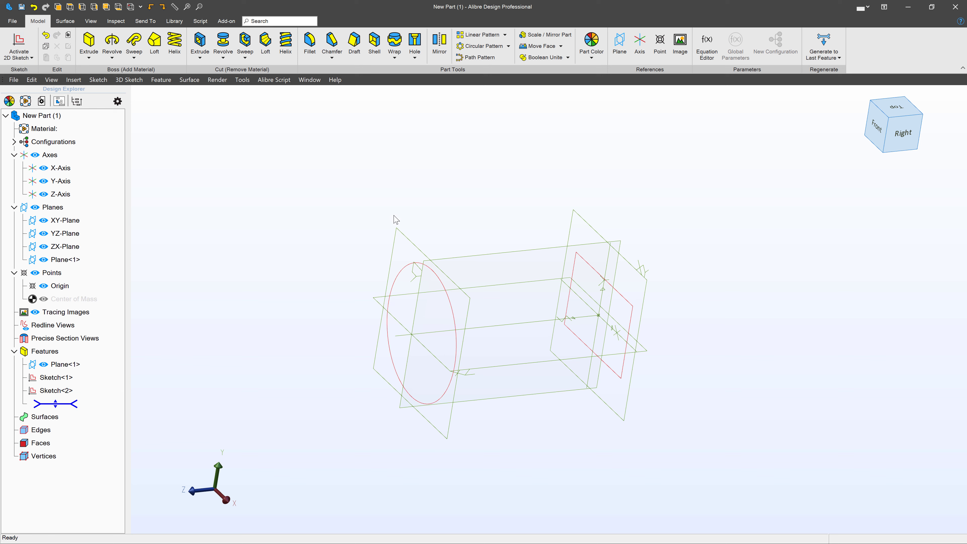
mouse_move(554, 259)
middle_mouse_down()
mouse_move(553, 274)
mouse_move(556, 264)
middle_mouse_up()
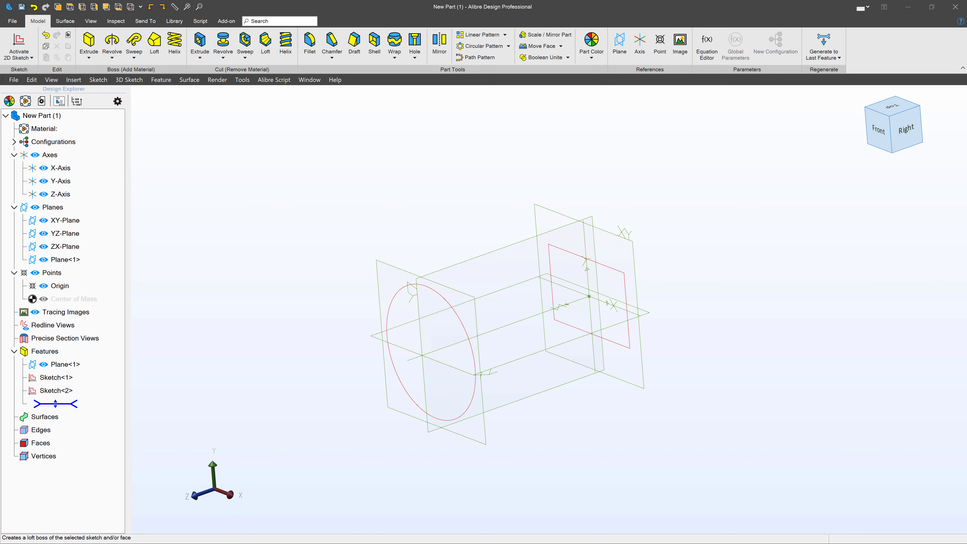
Create a boss loft from Sketch<2> (circle) to Sketch<1> (rectangle).
left_click(154, 40)
left_click_drag(599, 185, 711, 184)
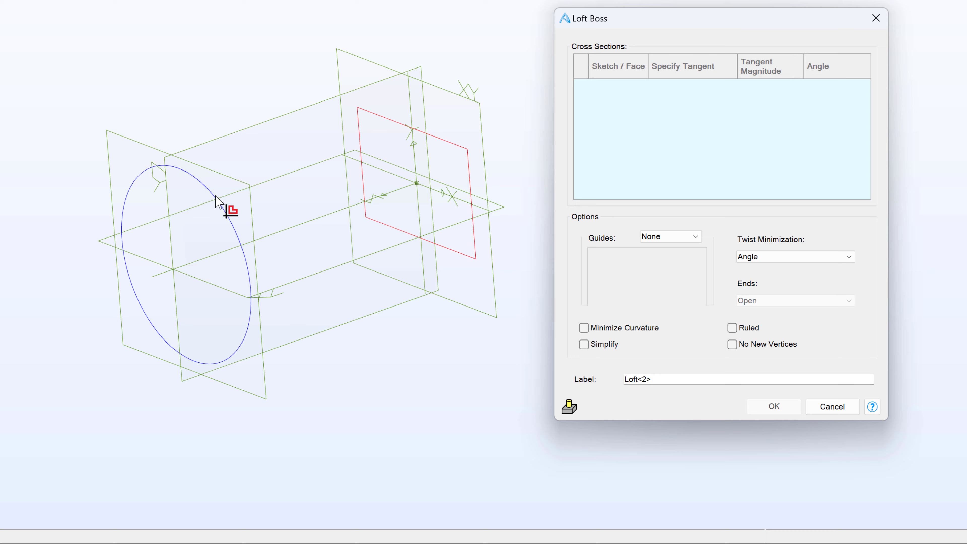
left_click(216, 197)
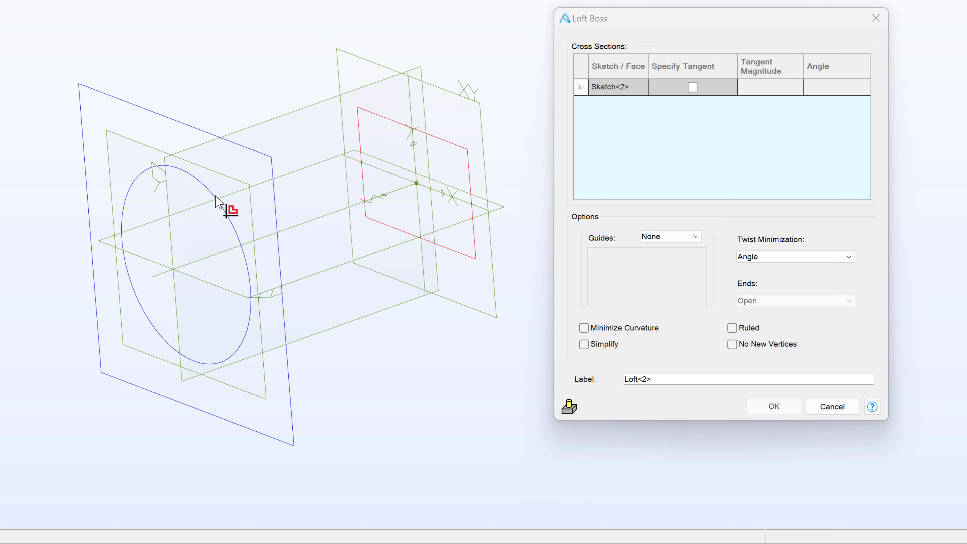
left_click(435, 136)
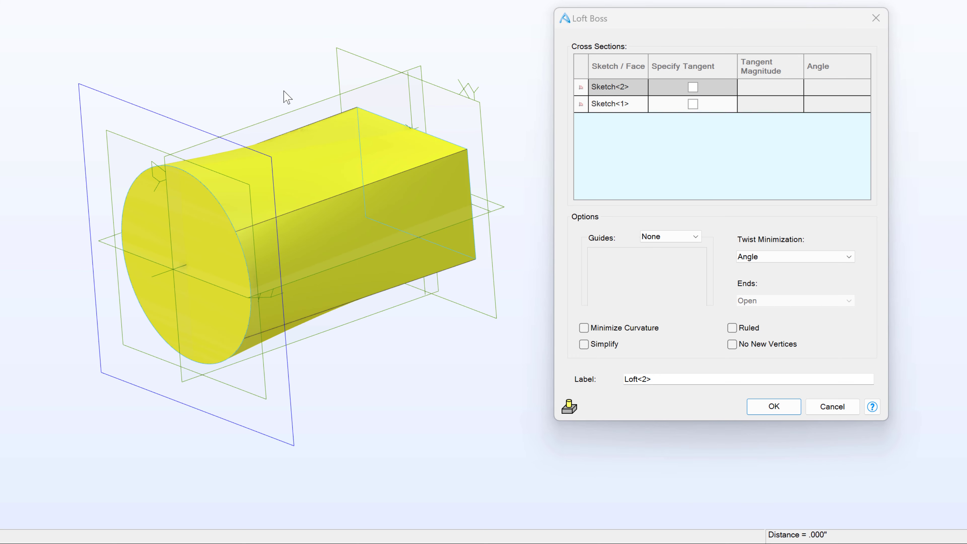
mouse_move(285, 97)
middle_mouse_down()
mouse_move(261, 95)
mouse_move(363, 82)
mouse_move(283, 100)
mouse_move(298, 95)
mouse_move(295, 102)
middle_mouse_up()
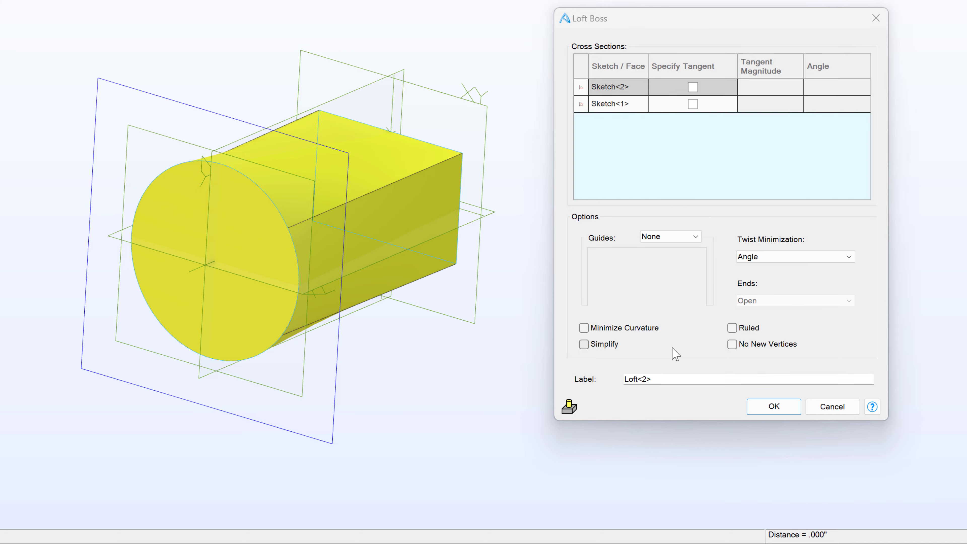
left_click(768, 410)
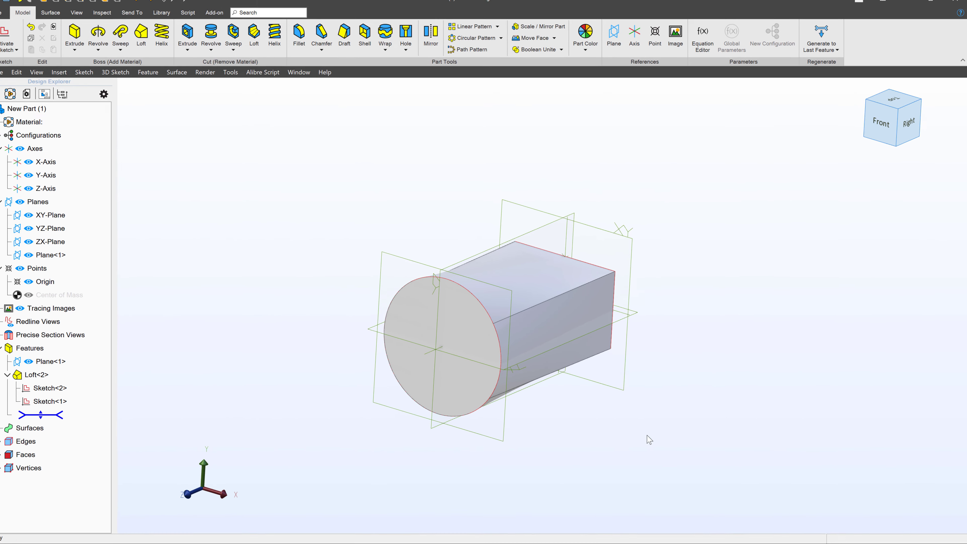
middle_click_drag(649, 439, 630, 435)
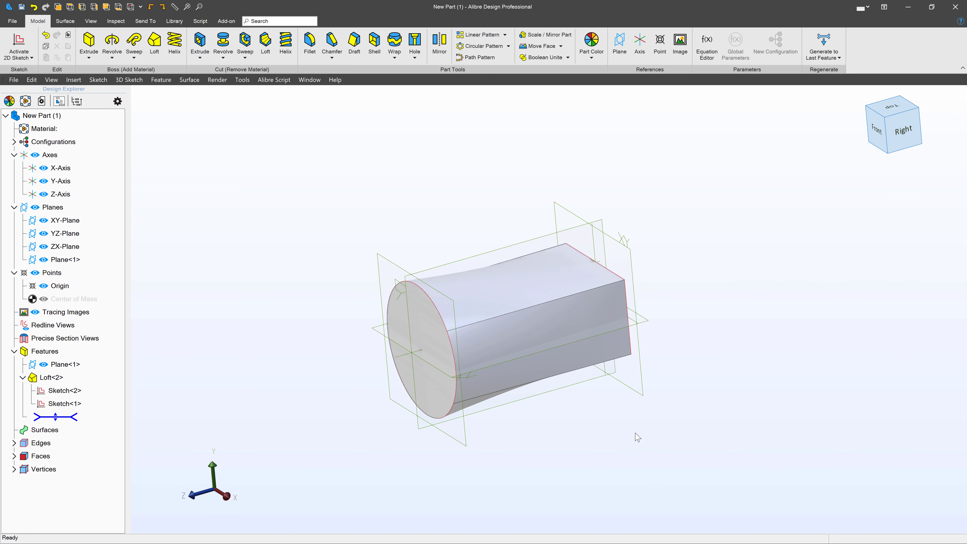